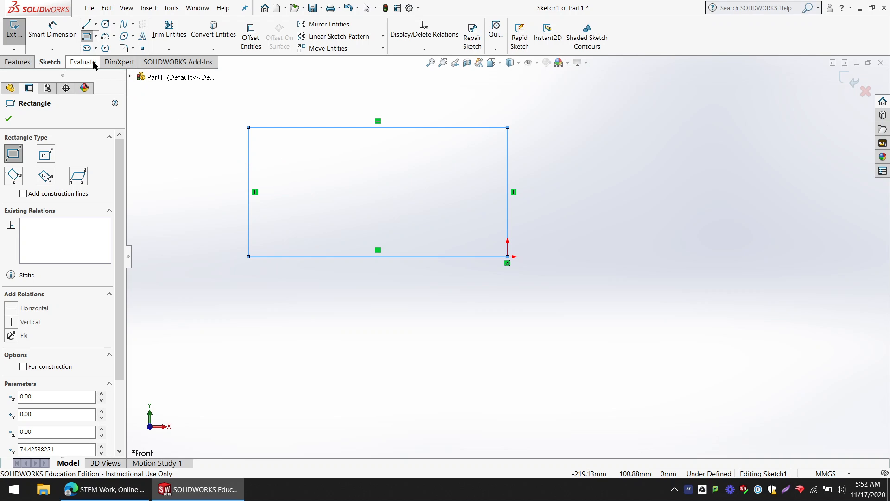
Step: Dimension the upper edge of the sketched rectangle to 5.5 in
click(55, 30)
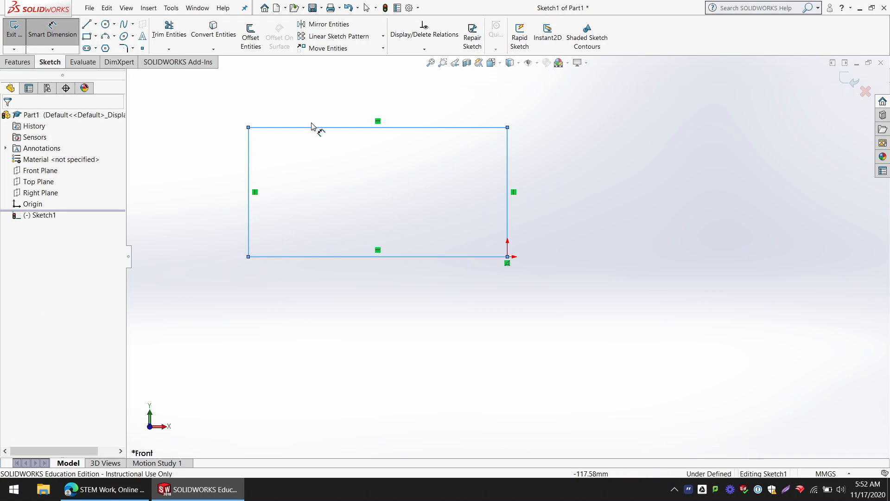
click(326, 131)
click(338, 108)
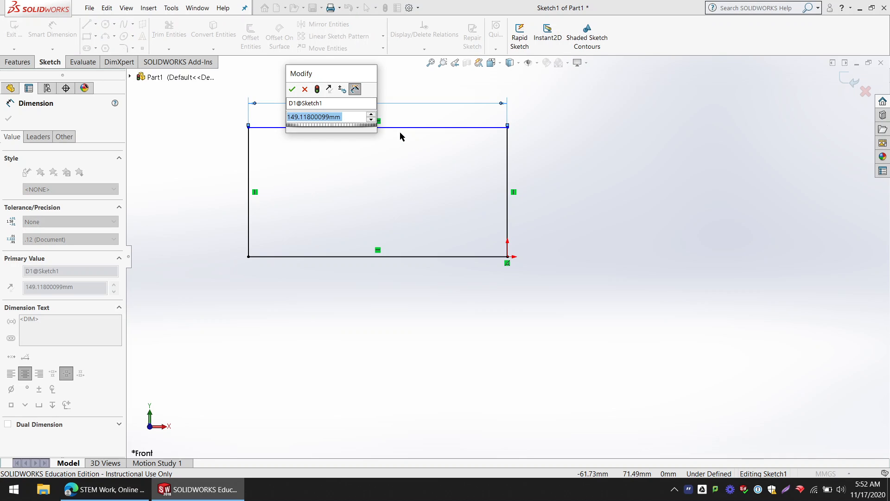
text(5.5in)
key(Return)
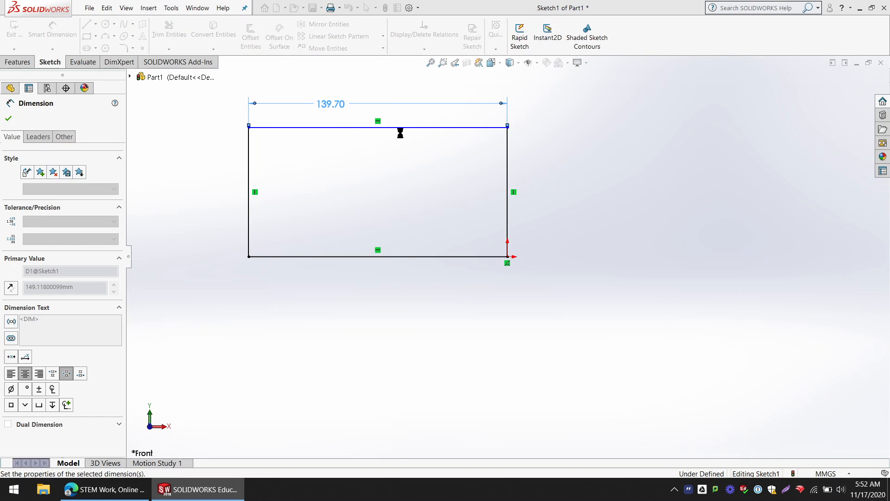
Step: Switch the document units to IPS (inch, pound, second) and reopen the rectangle's sketch for editing
click(820, 474)
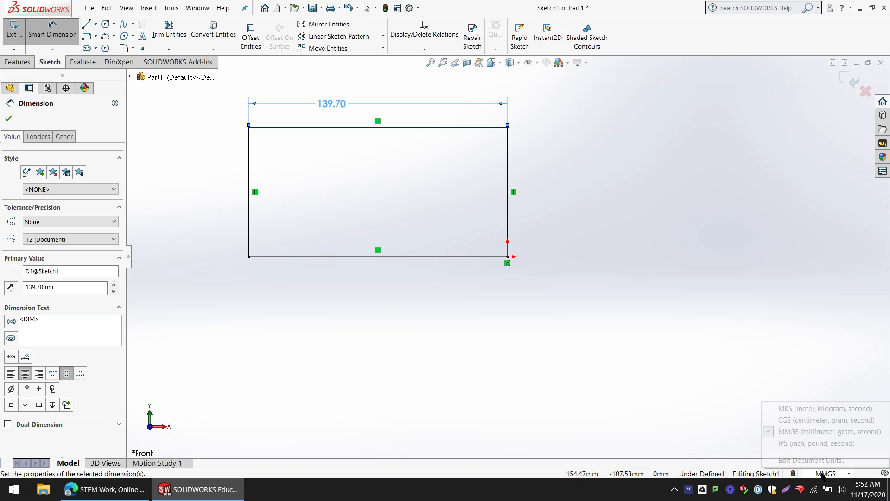
click(817, 444)
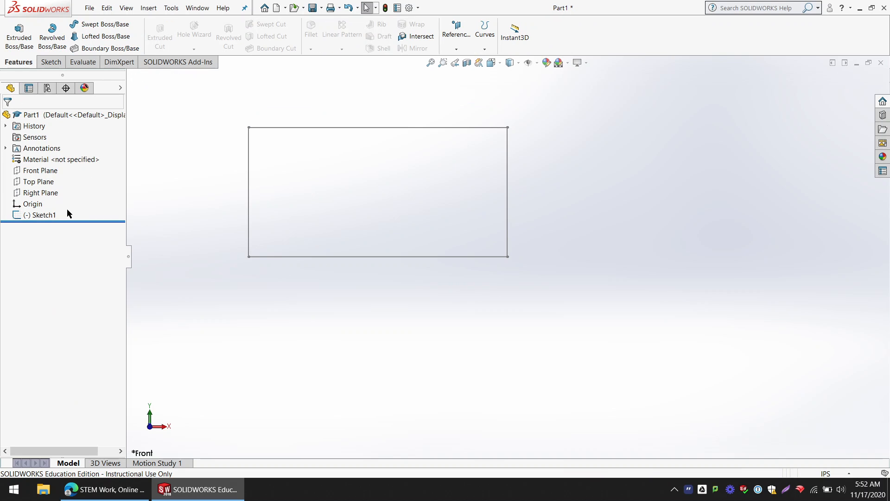
click(43, 215)
click(53, 191)
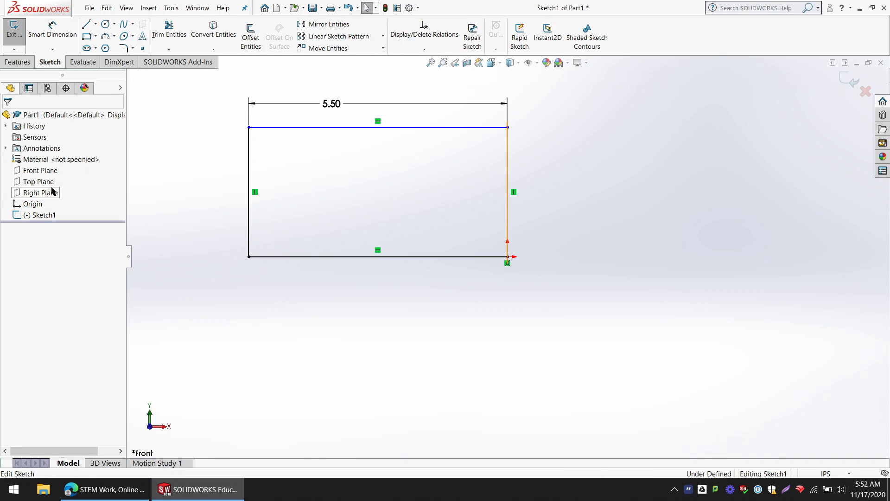
Step: Dimension the rectangle's left vertical edge to 3 in and exit the sketch
click(53, 29)
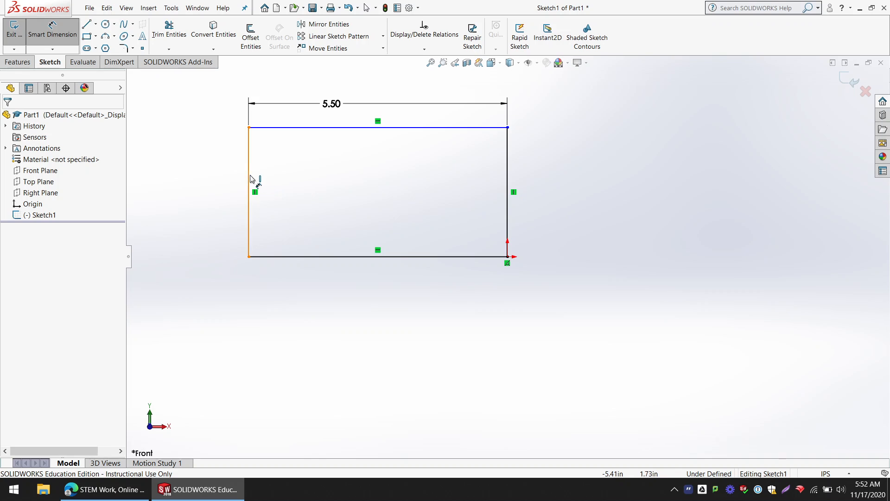
click(251, 179)
click(229, 193)
text(3)
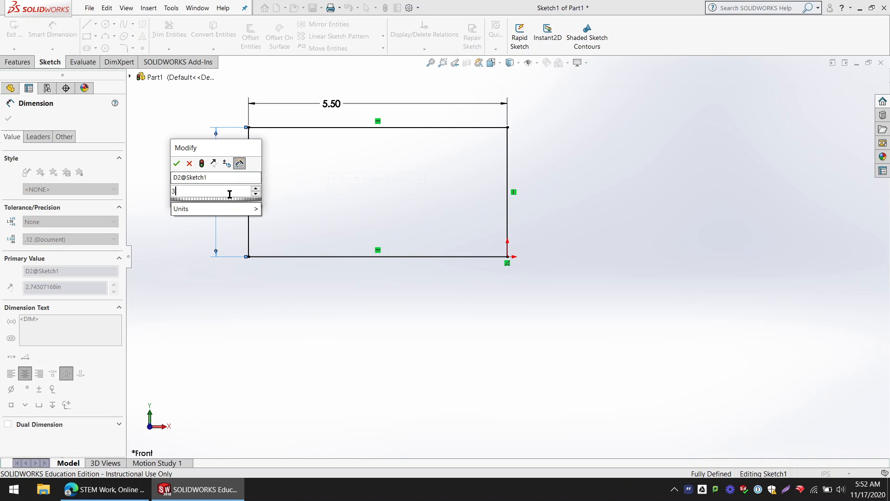
key(Return)
click(15, 36)
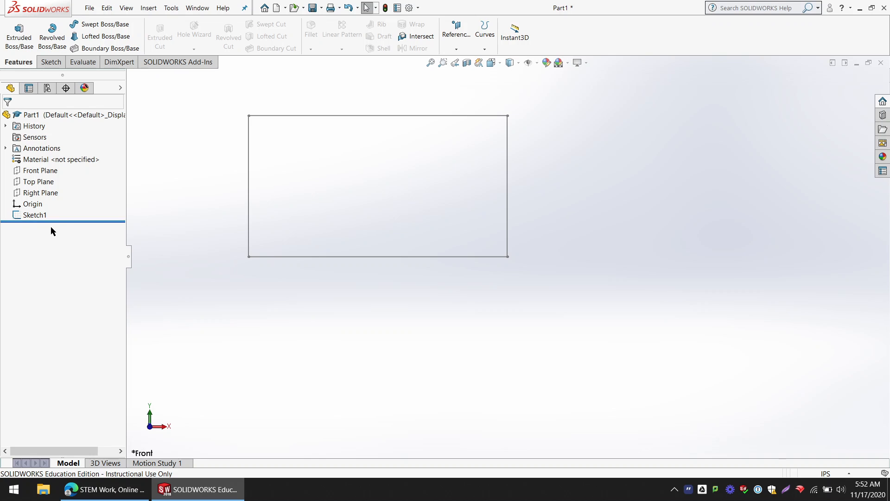
Step: Extrude the rectangle sketch as a blind boss 1.5 in deep
click(40, 215)
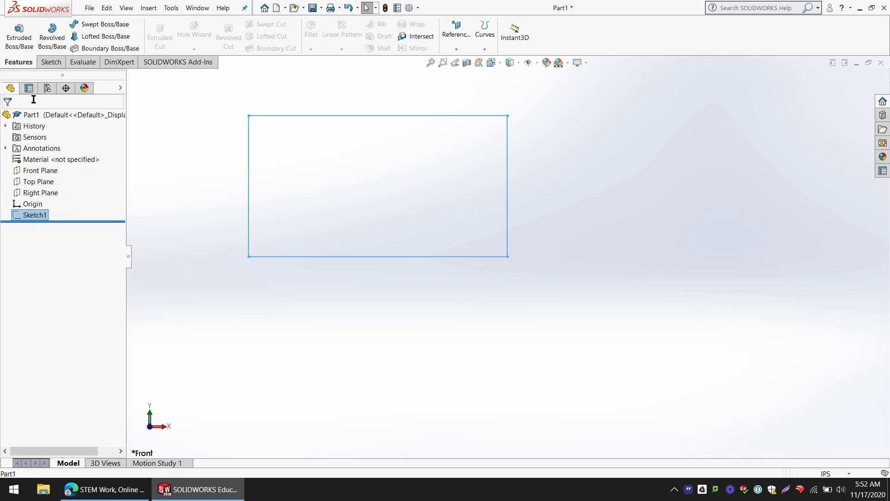
click(20, 40)
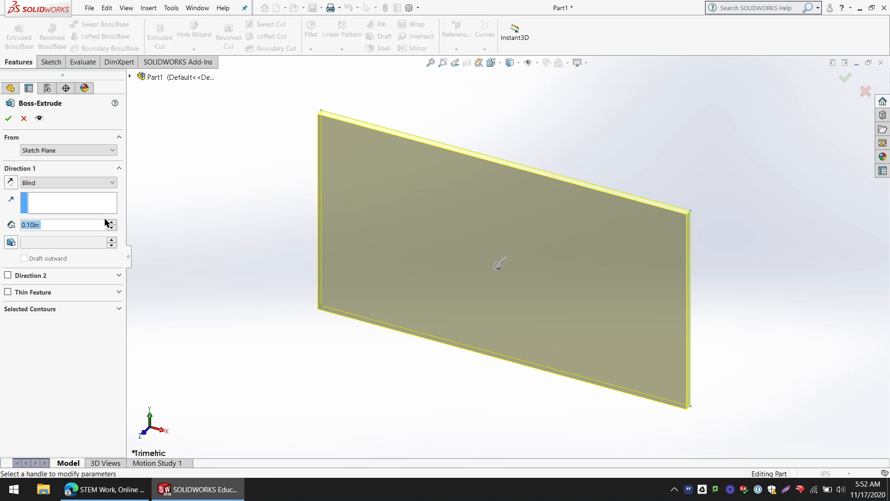
text(1.5)
key(Return)
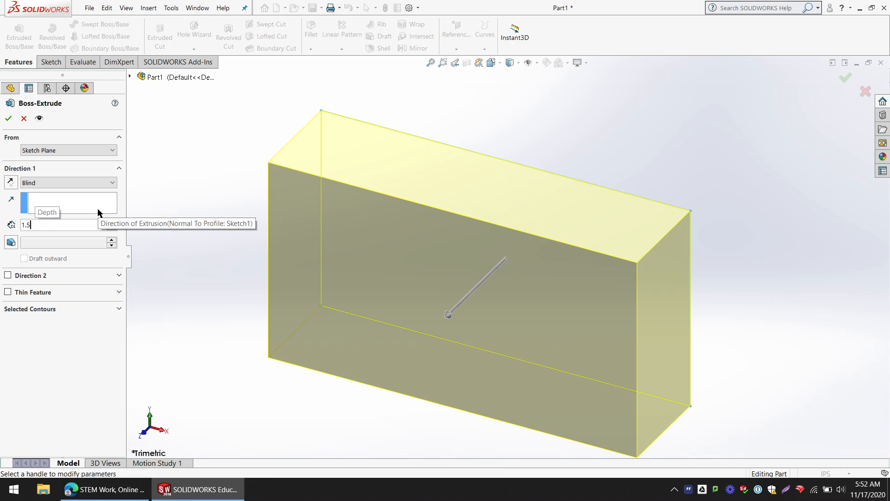
click(9, 118)
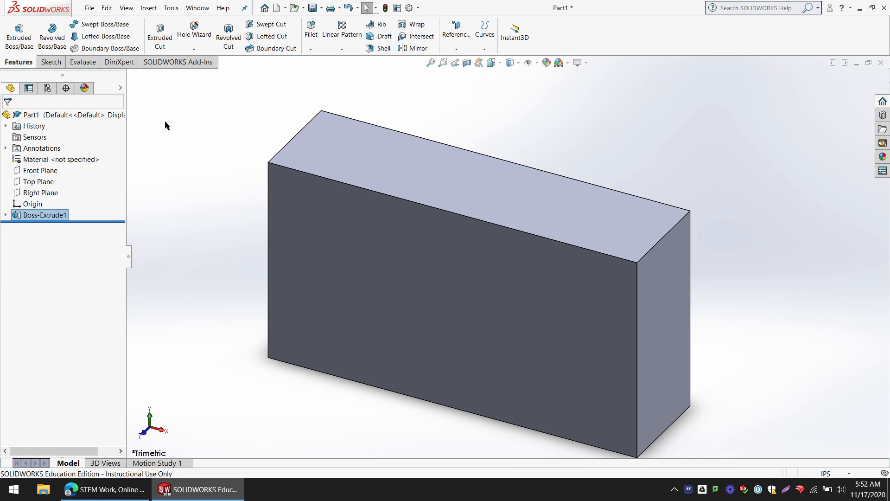
Step: Start a new sketch on the large front face of the extruded block
middle_drag(381, 255, 366, 244)
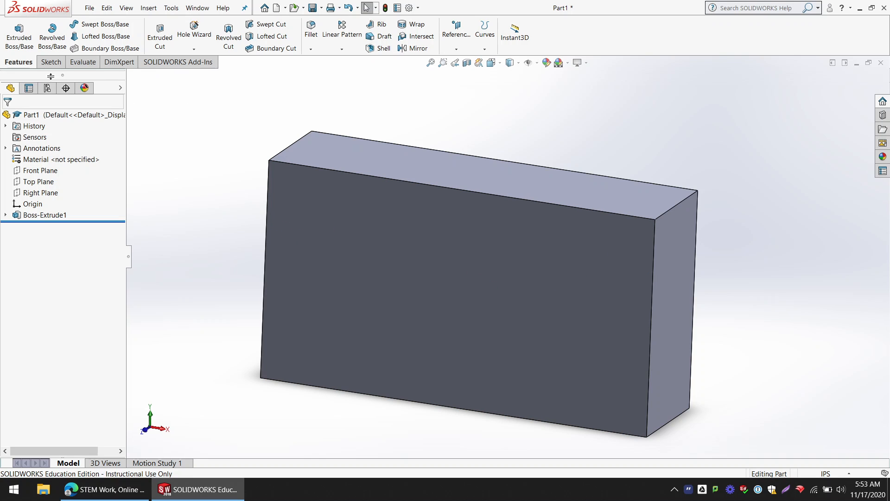
click(48, 62)
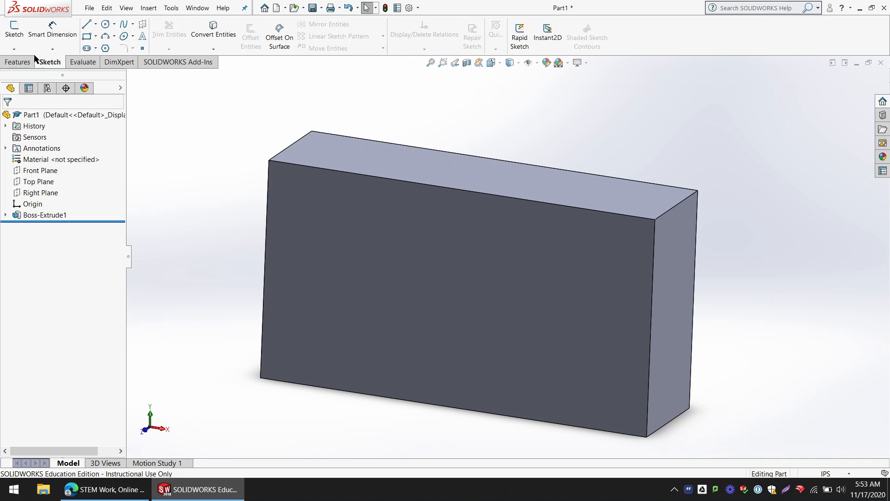
click(15, 33)
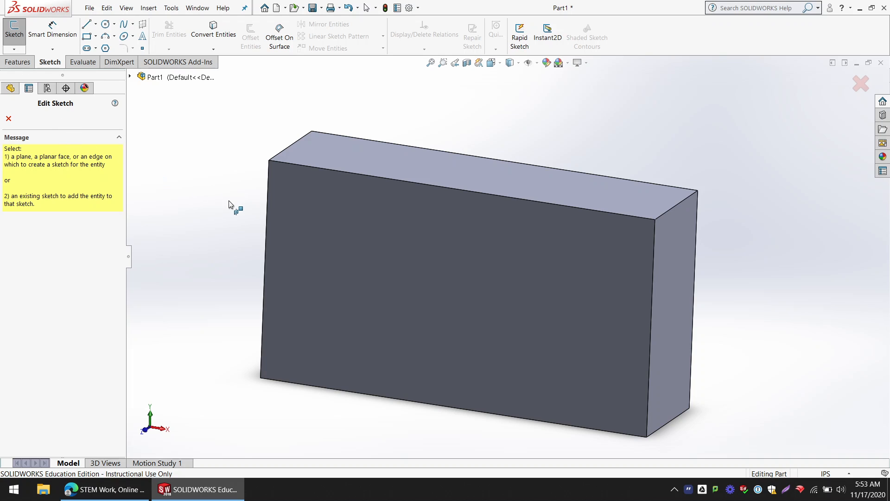
middle_drag(399, 246, 500, 288)
click(414, 239)
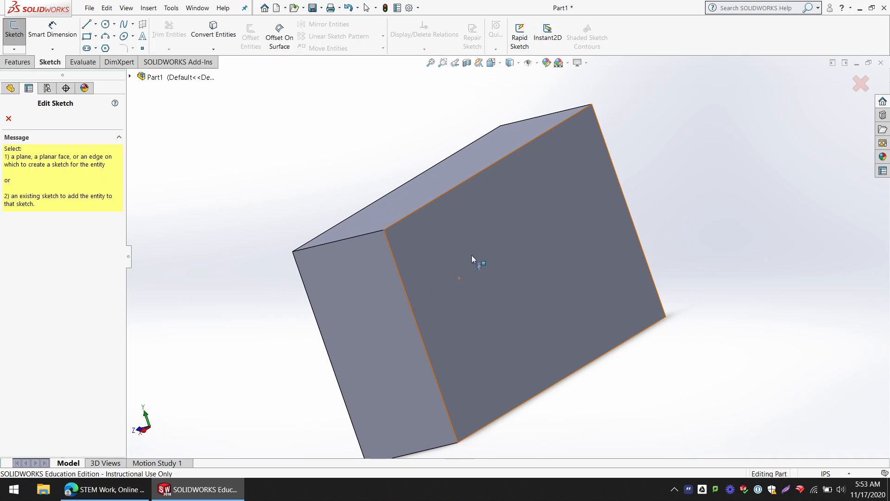
middle_drag(511, 152, 437, 342)
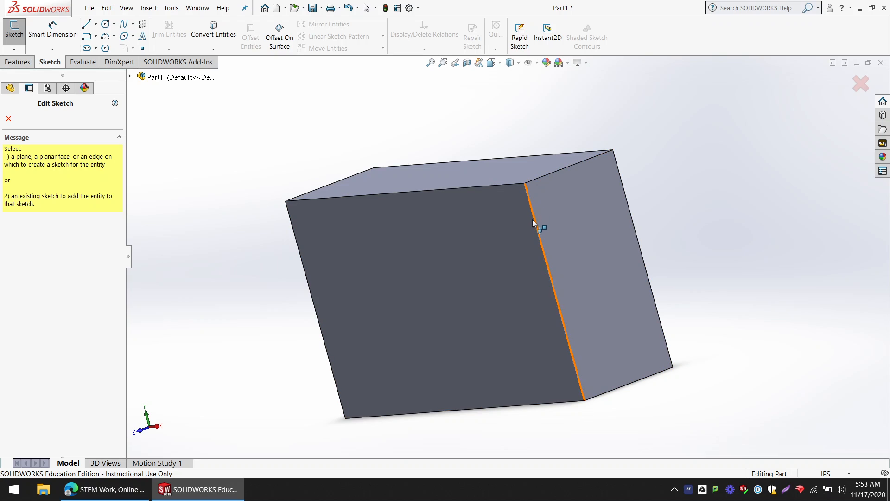
middle_drag(447, 285, 488, 267)
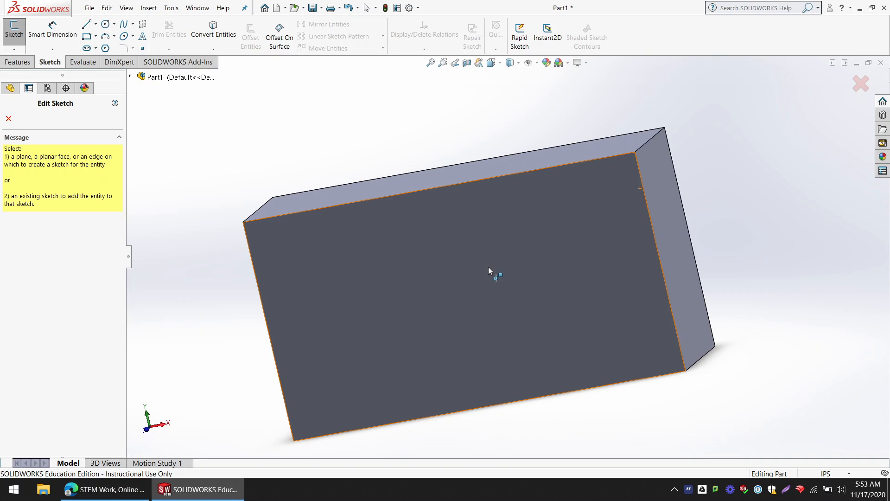
click(460, 280)
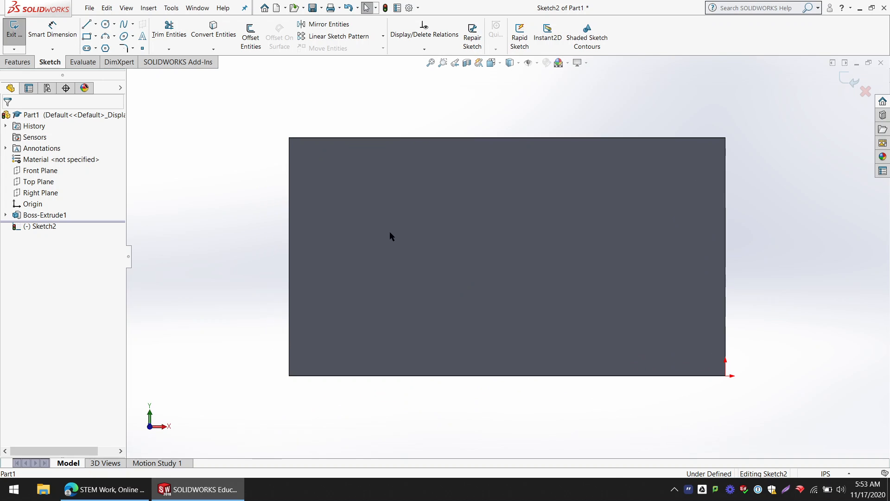
Step: Sketch a circle of about 0.64 in radius in the left half of the front face
click(106, 24)
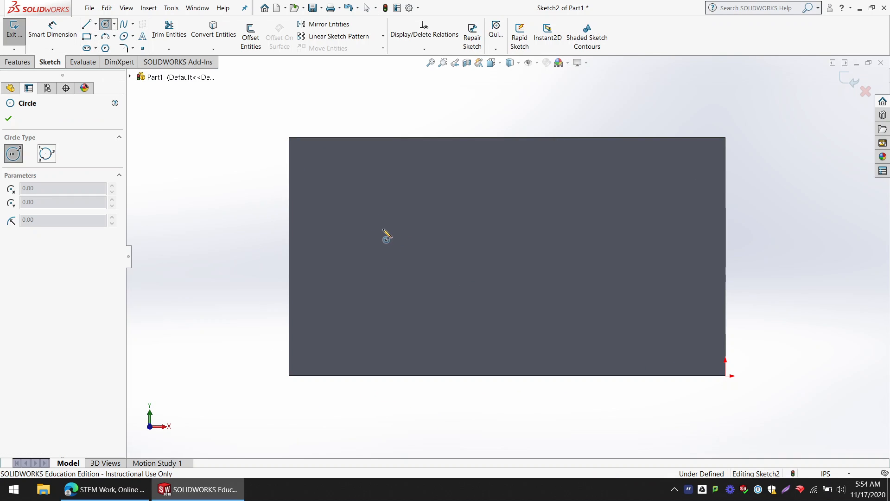
click(388, 251)
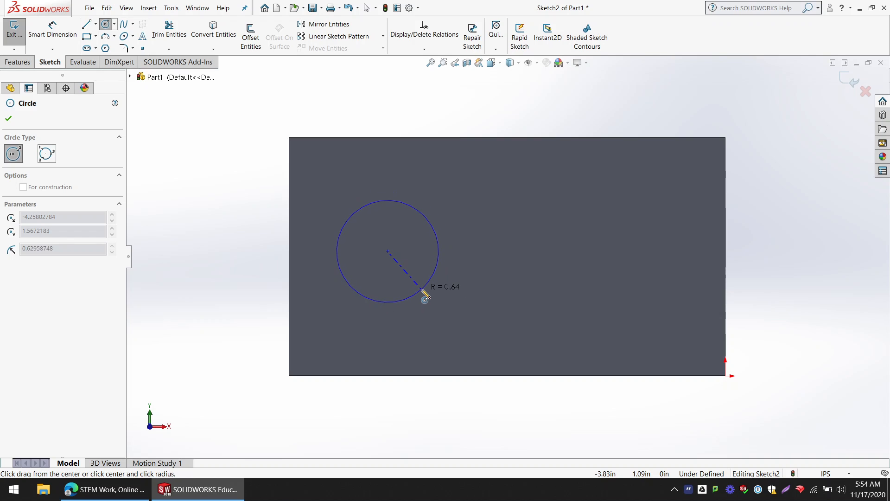
click(422, 291)
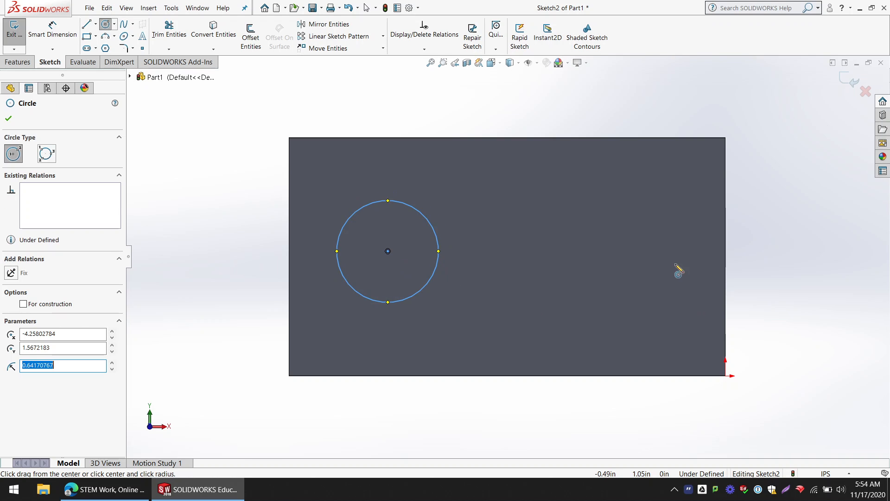
click(523, 214)
click(587, 246)
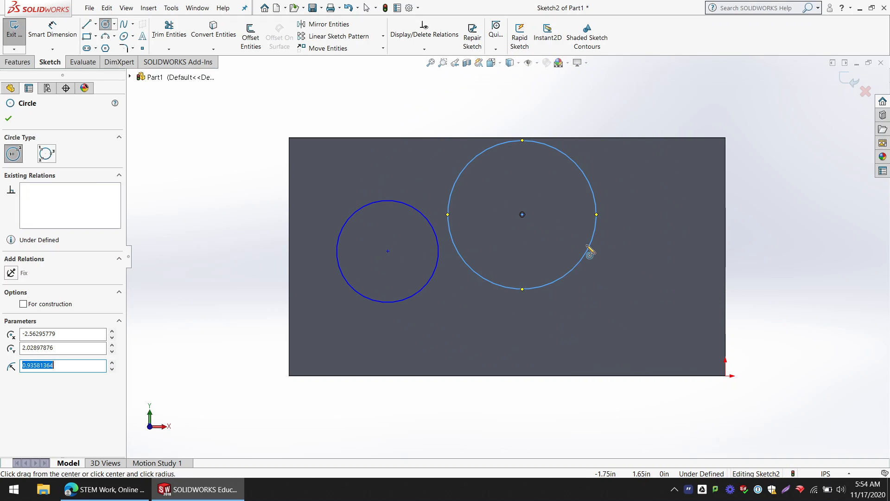
key(ctrl+z)
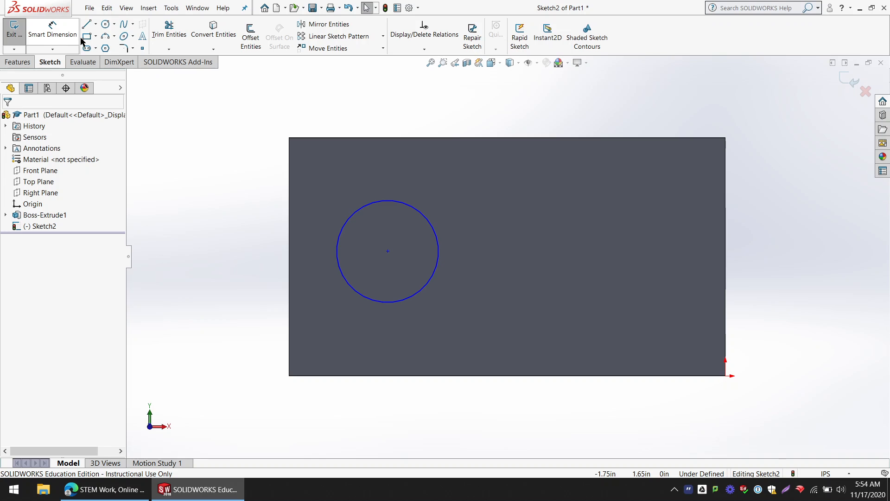
Step: Sketch a corner rectangle about 2.61 by 0.91 in, starting on the front face's right edge and extending inward
click(87, 37)
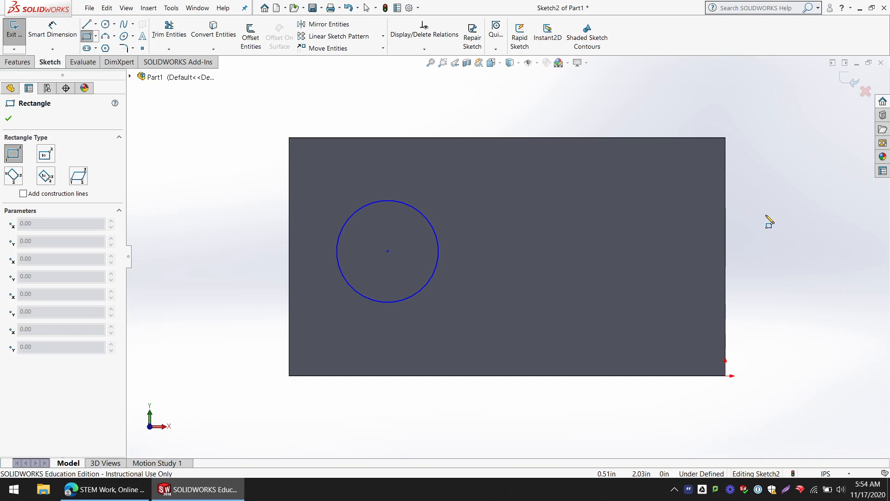
click(726, 218)
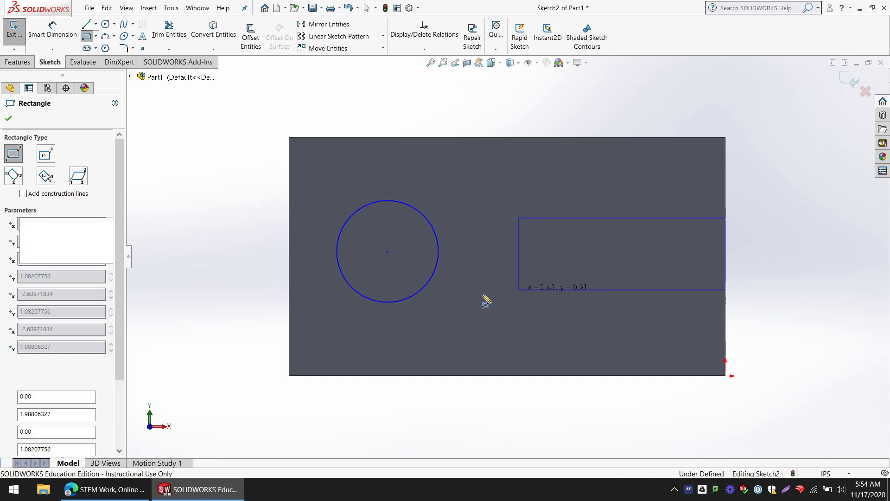
Step: Dimension the circle's diameter to 1 in
click(53, 30)
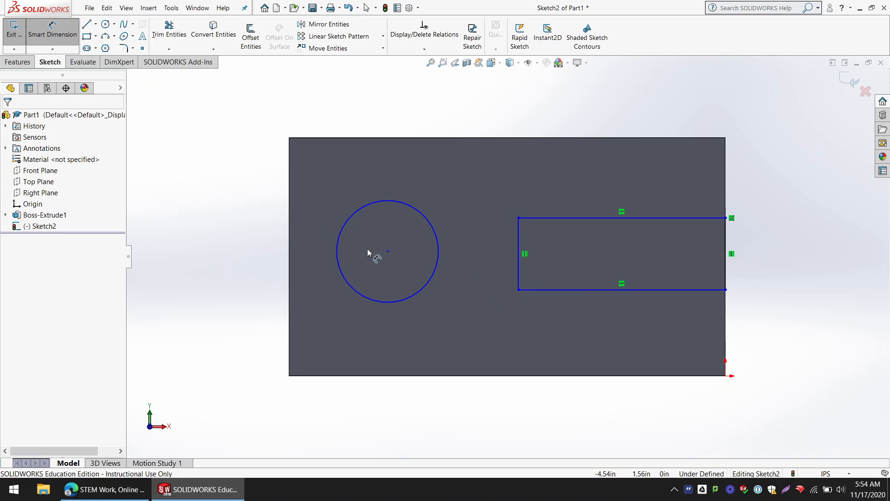
click(352, 215)
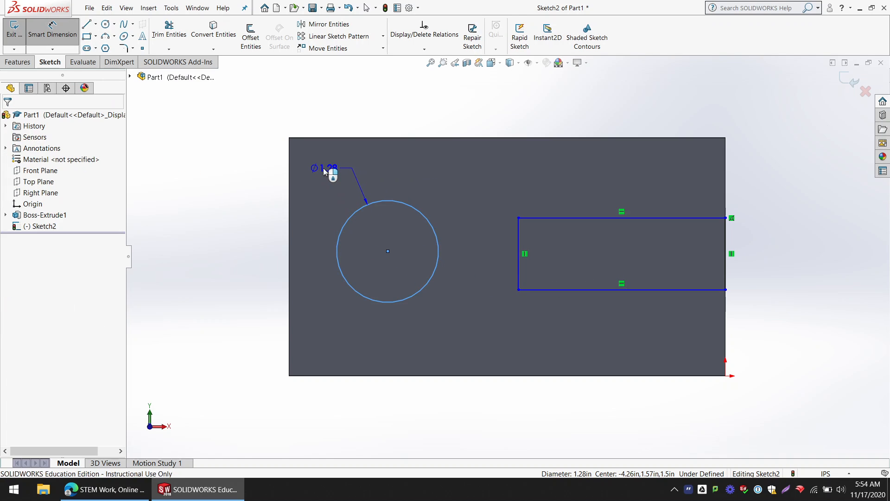
click(323, 167)
text(1)
key(Return)
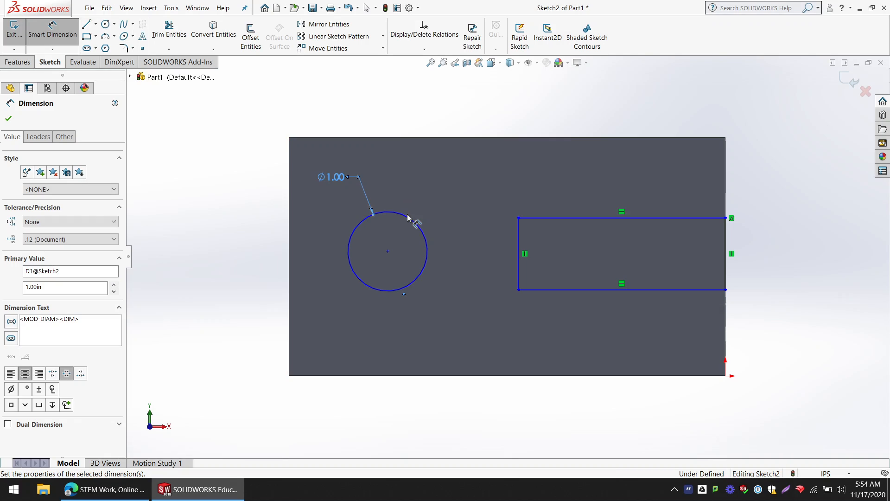
Step: Dimension the circle's center 1.5 in above the block's bottom edge
click(388, 252)
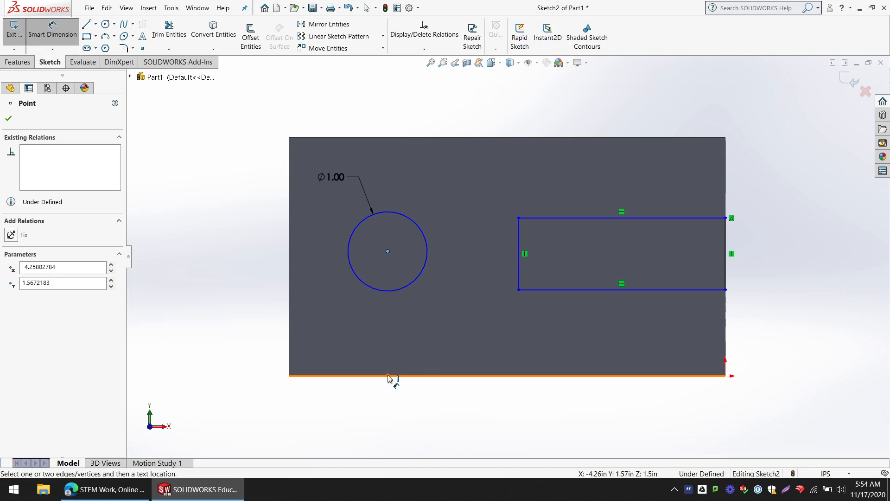
click(388, 375)
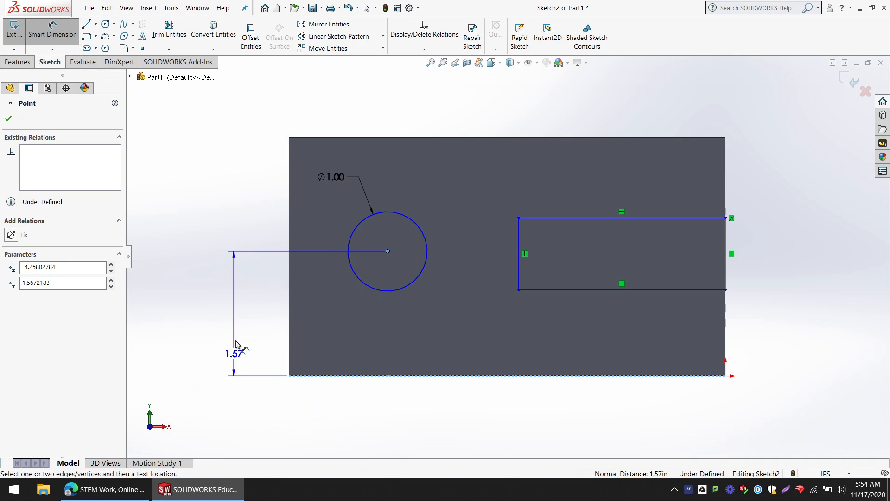
click(197, 317)
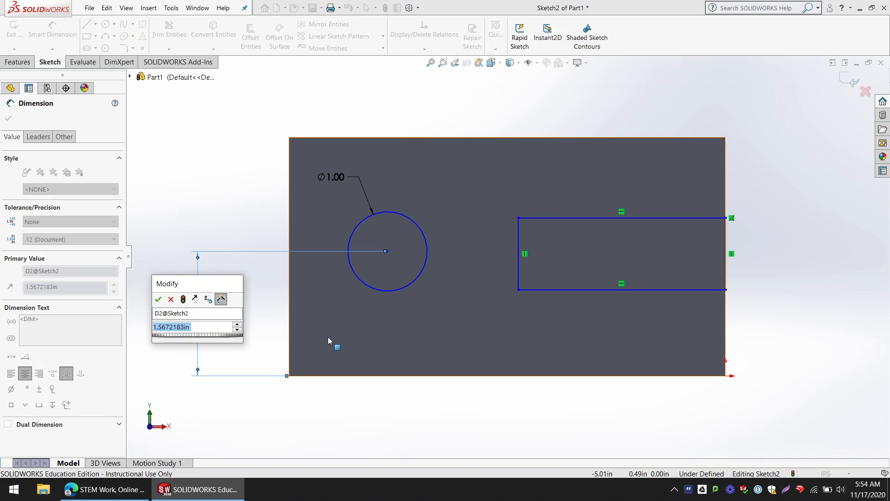
text(1.5)
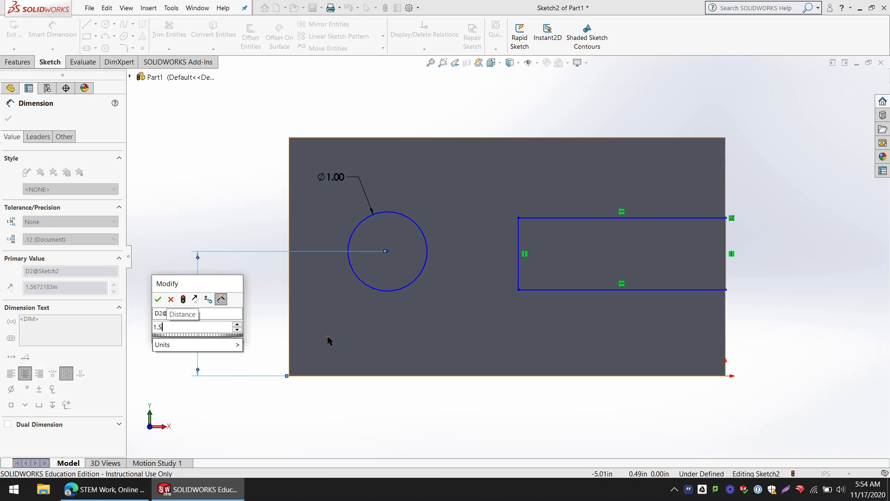
key(Return)
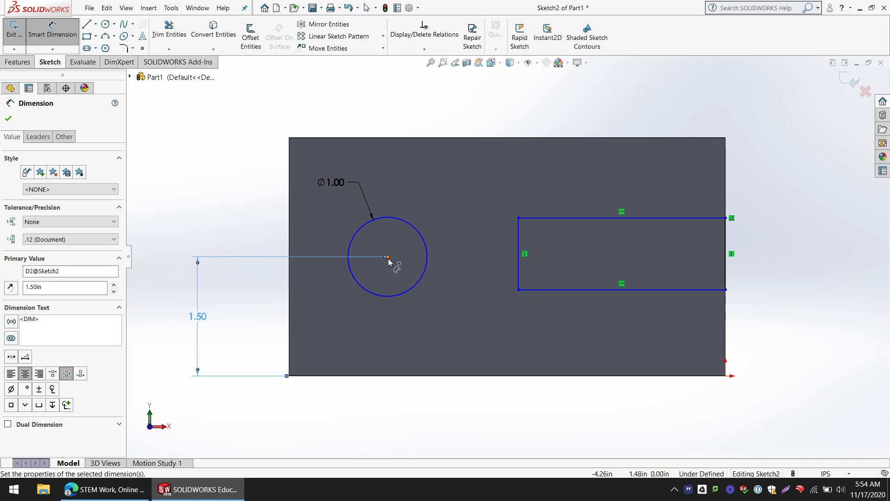
Step: Dimension the circle's center 1.38 in from the block's left edge
click(388, 258)
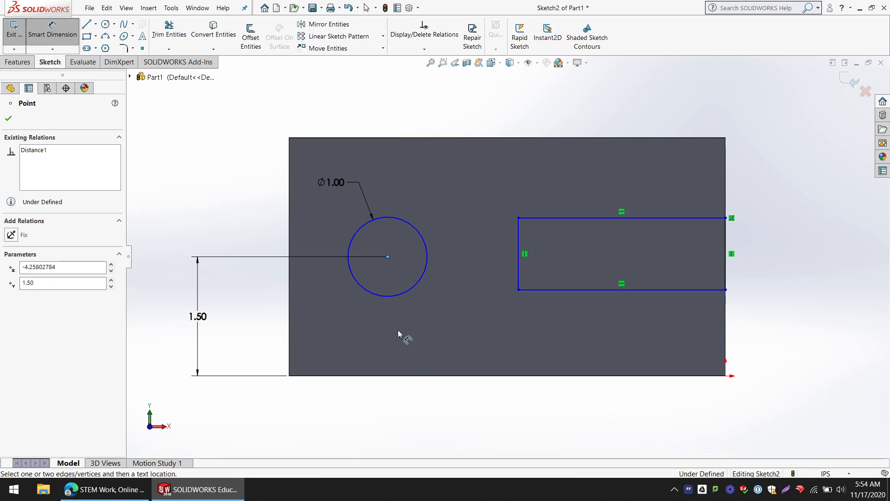
click(290, 334)
click(335, 434)
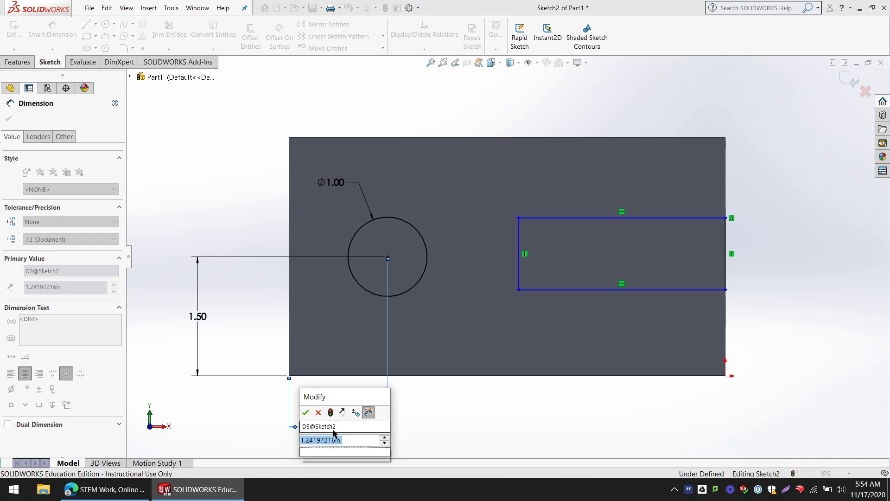
text(1.38)
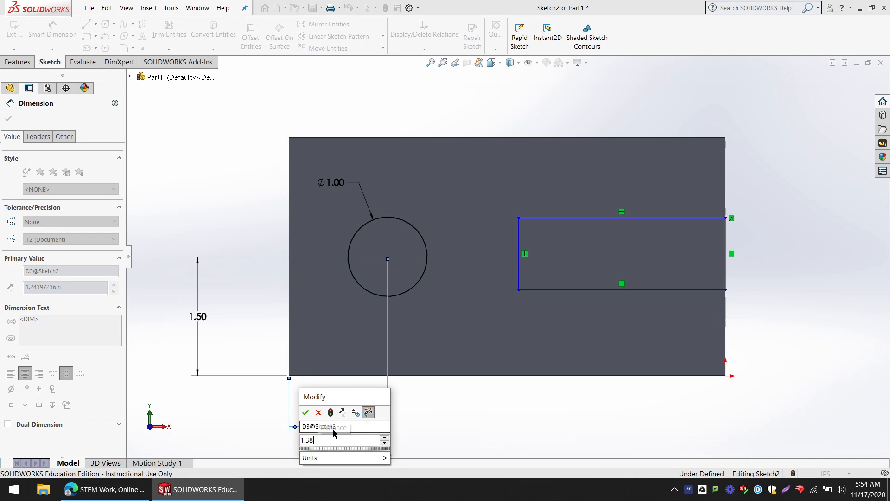
key(Return)
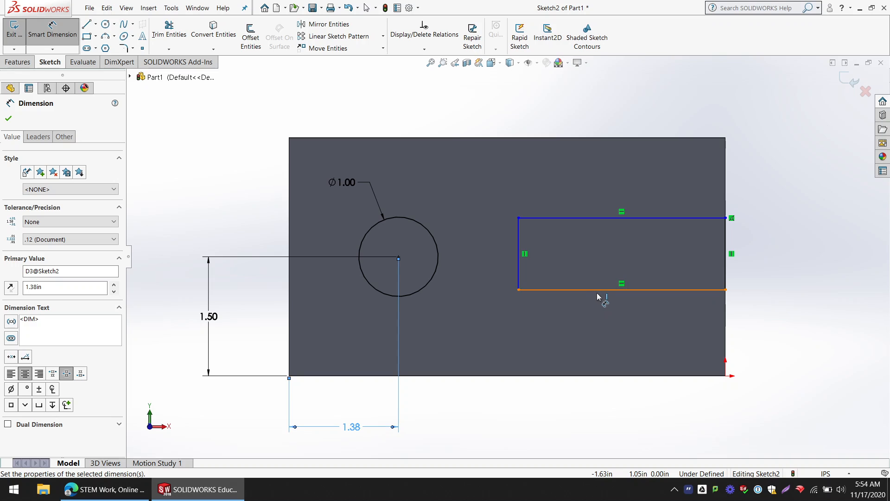
Step: Dimension the rectangle's lower edge 1 in above the block's bottom edge
click(598, 290)
click(599, 376)
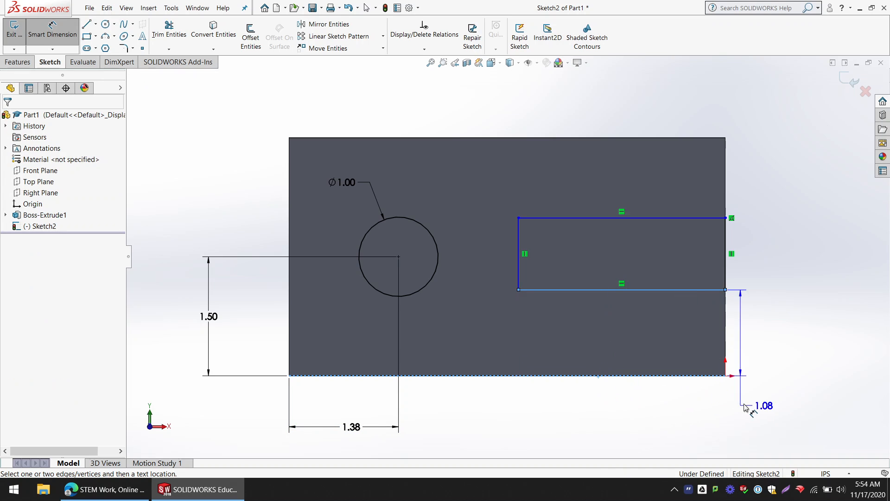
click(775, 338)
text(1.08207756in)
key(Return)
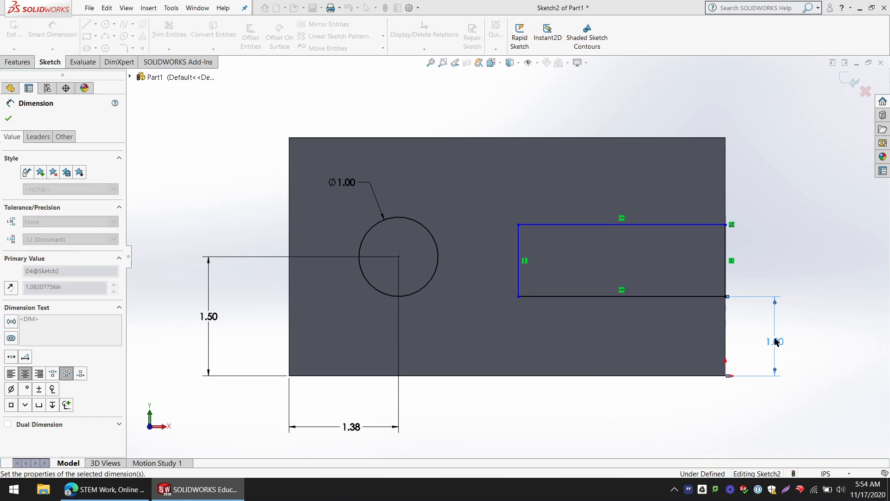
Step: Dimension the rectangle's upper edge 1 in below the block's top edge
click(695, 224)
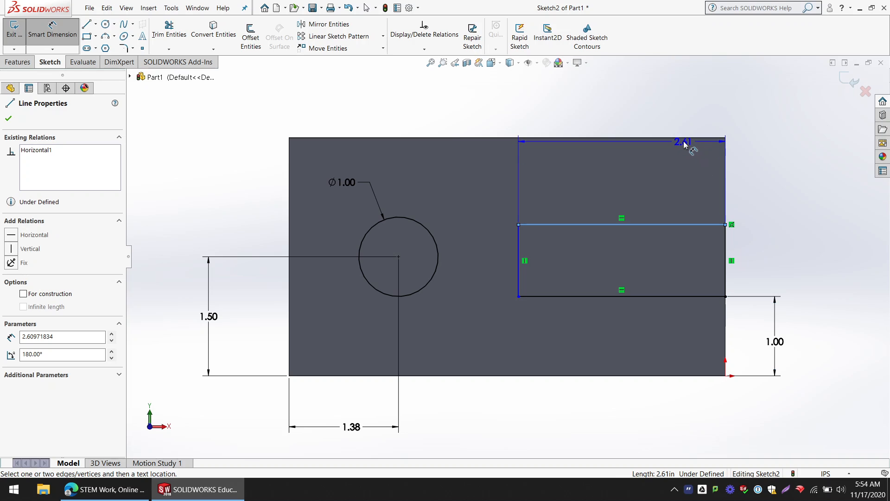
click(689, 139)
click(767, 181)
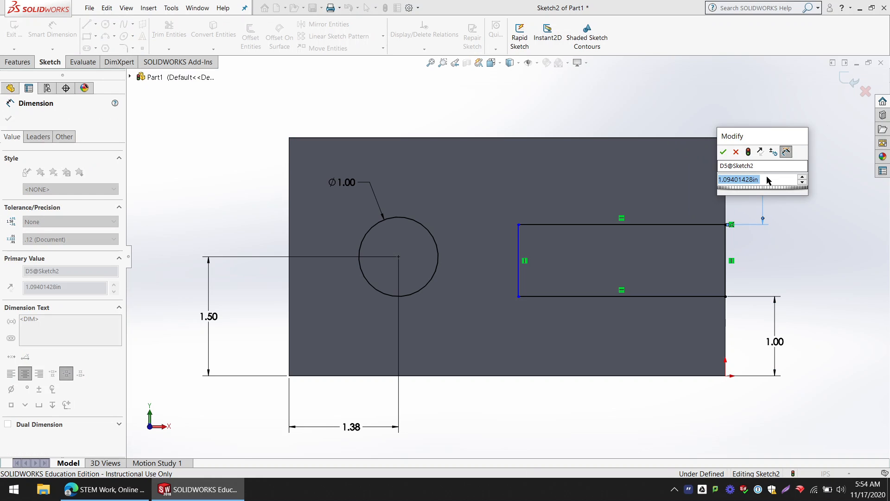
text(1.)
key(Return)
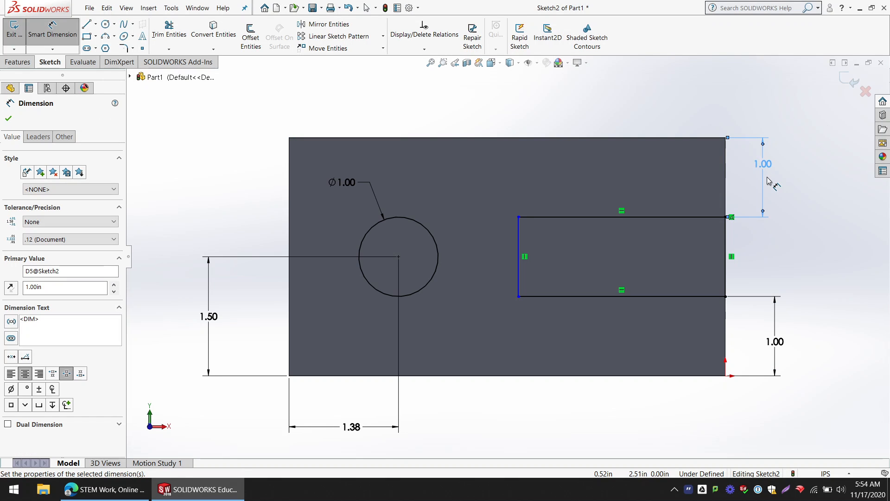
Step: Dimension the rectangle's length to 2.75 in, from its inner vertical edge to the block's right edge
click(520, 250)
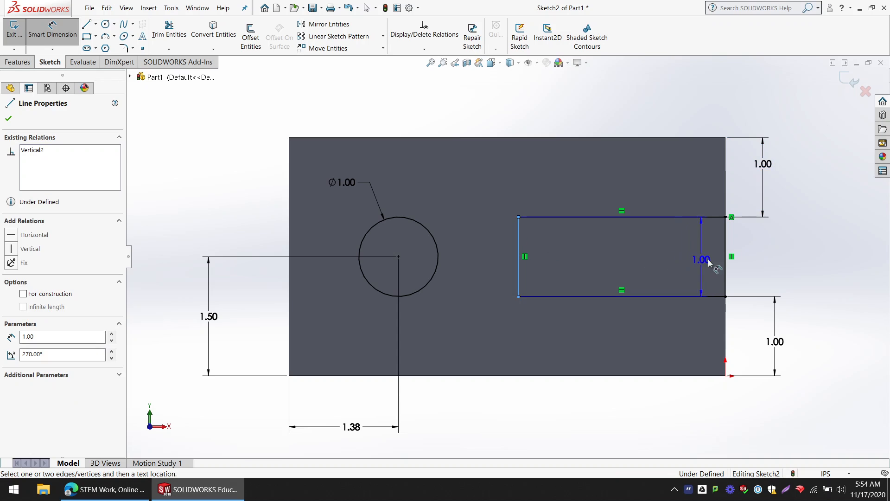
click(726, 258)
click(808, 262)
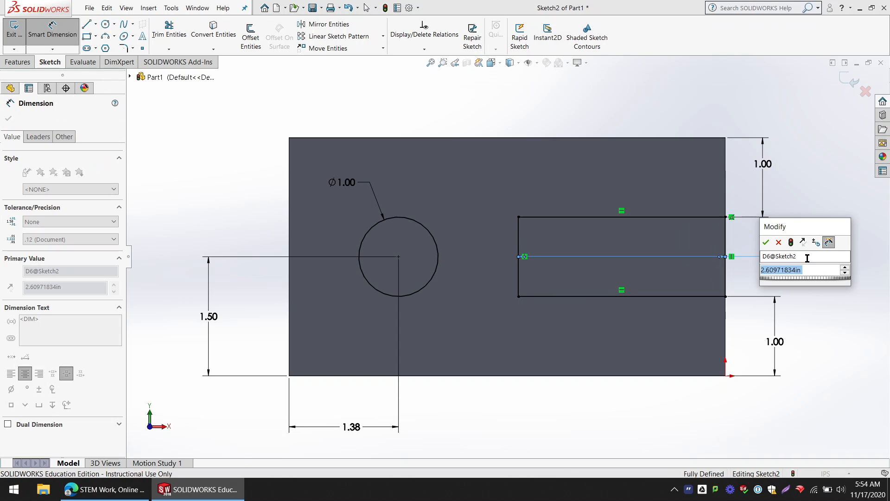
text(2.75)
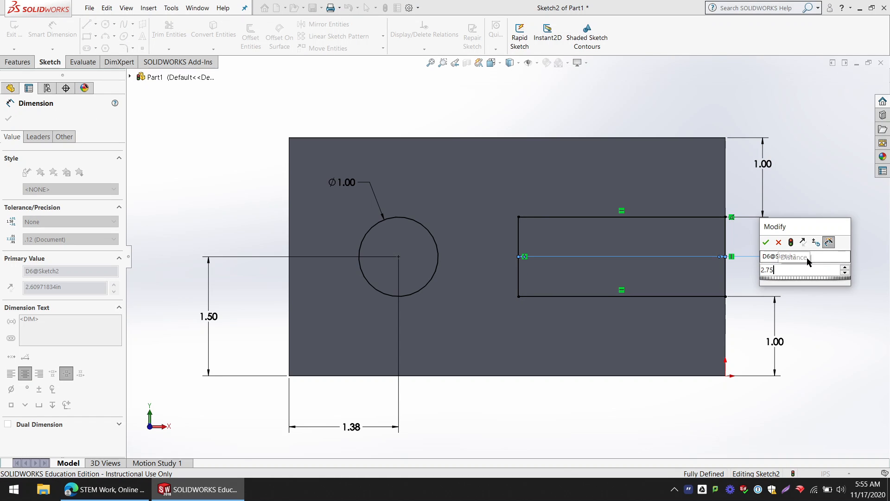
key(Return)
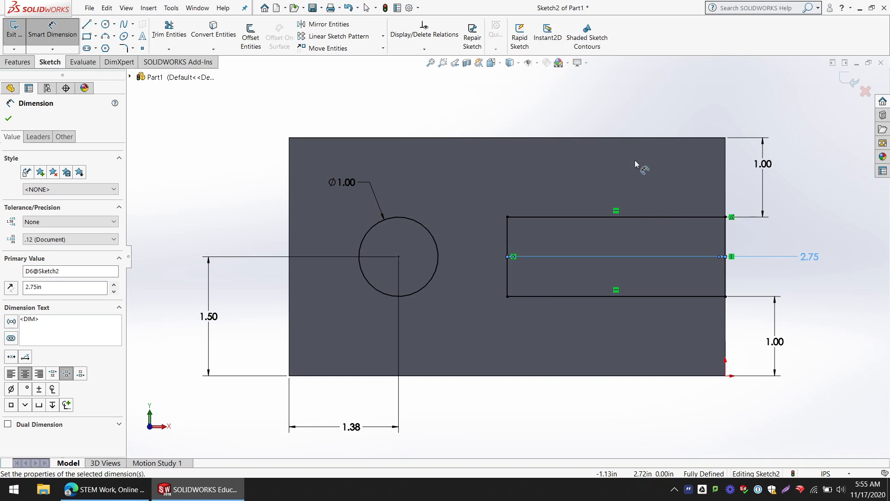
key(Escape)
Step: Exit the front-face sketch and clear its selection
middle_drag(611, 229, 586, 224)
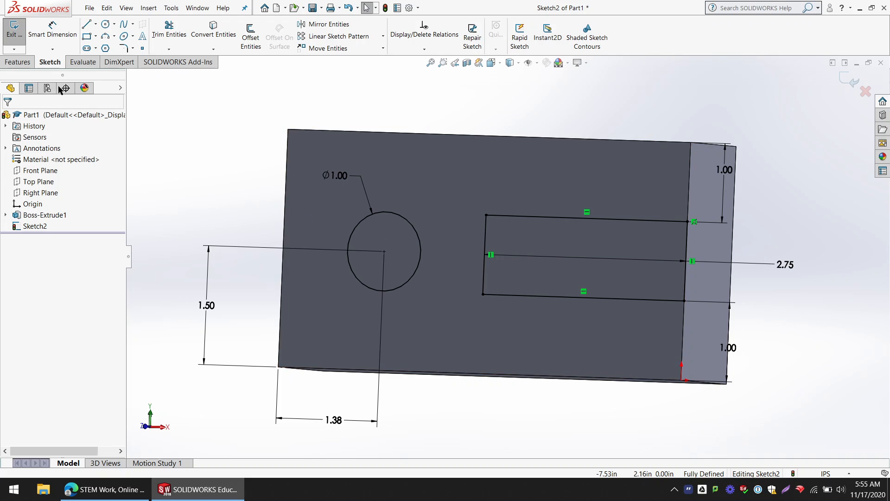
click(14, 31)
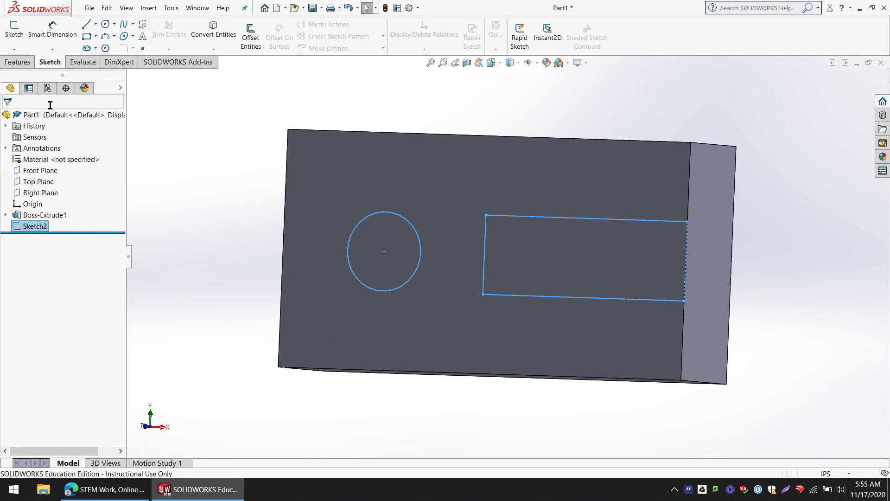
click(17, 62)
click(200, 232)
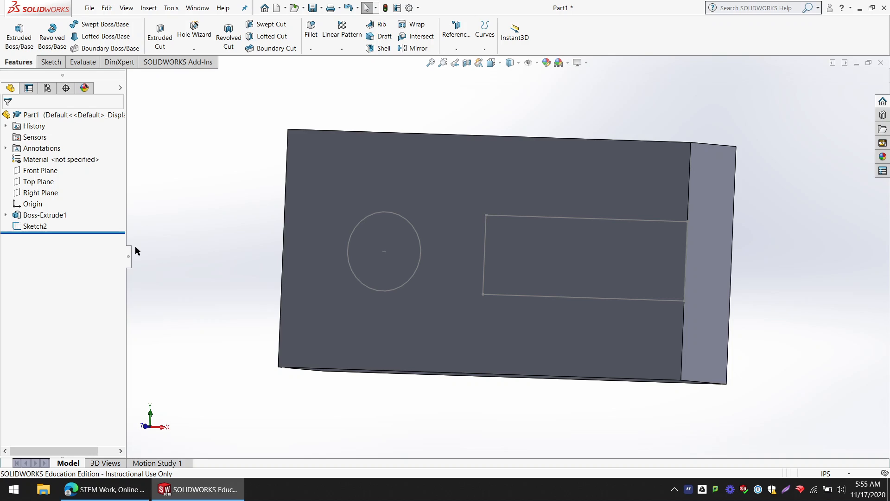
Step: Start an Extruded Cut from the circle-and-rectangle sketch and extend its blind depth to 2.36 in
click(38, 226)
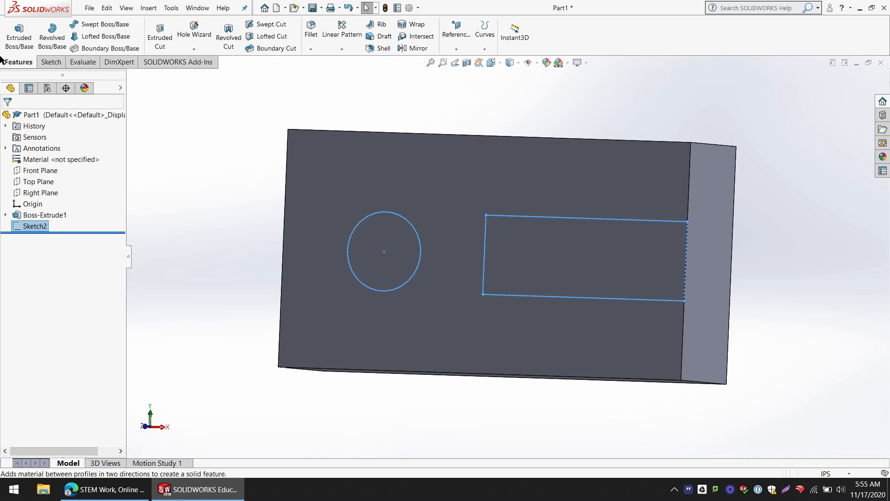
click(160, 36)
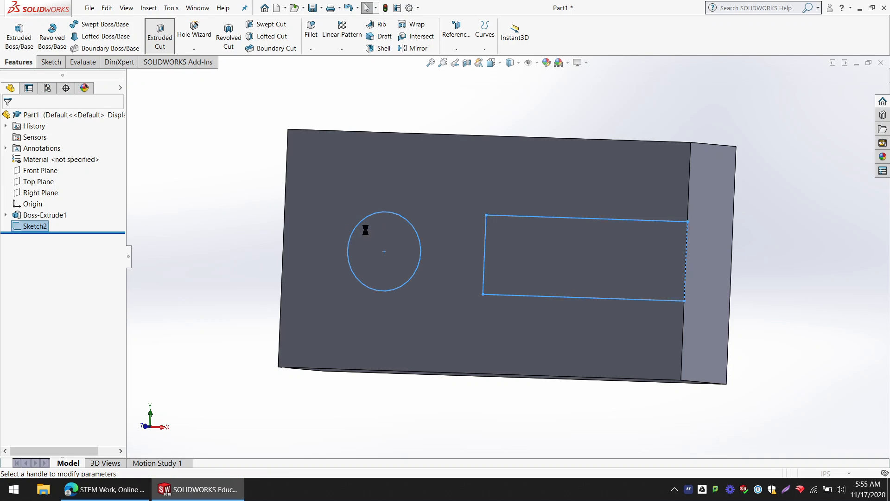
middle_drag(482, 197, 436, 194)
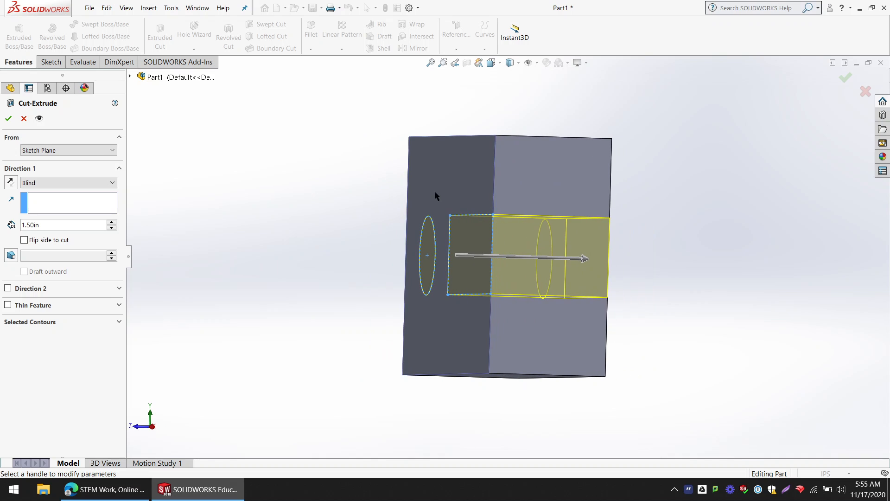
drag(587, 258, 689, 268)
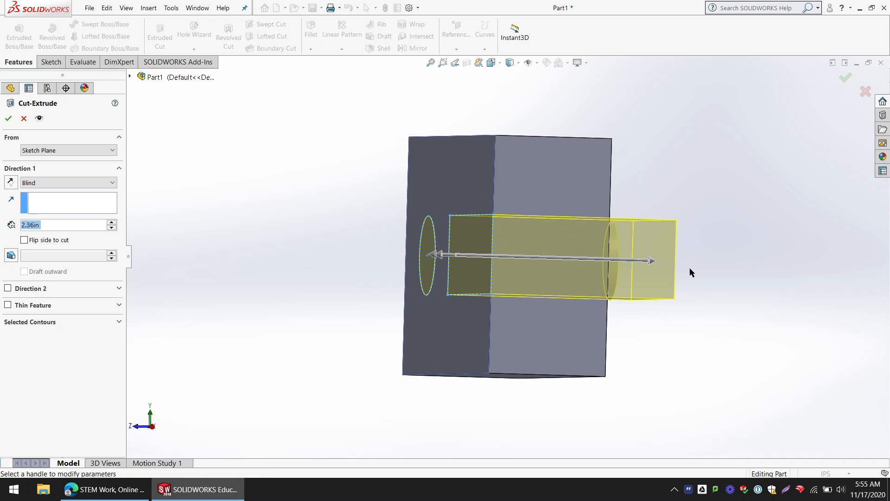
middle_drag(689, 268, 707, 275)
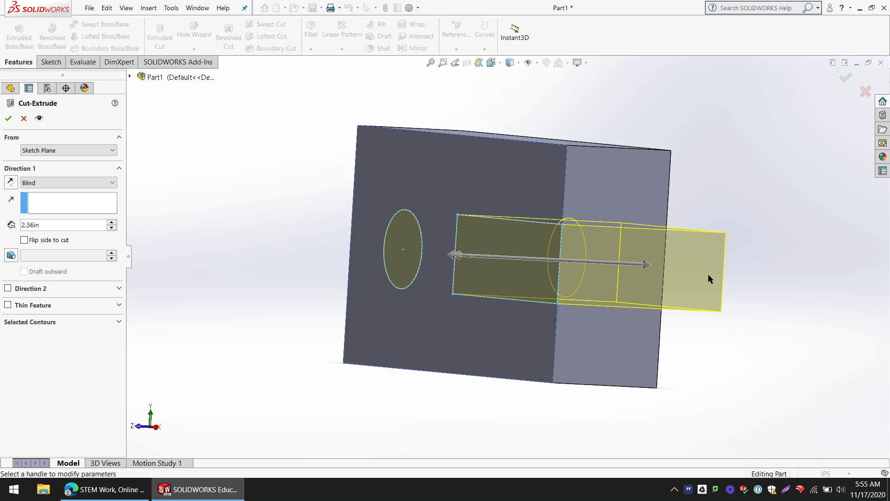
Step: Try Through All as the cut's end condition and return it to Blind
click(47, 185)
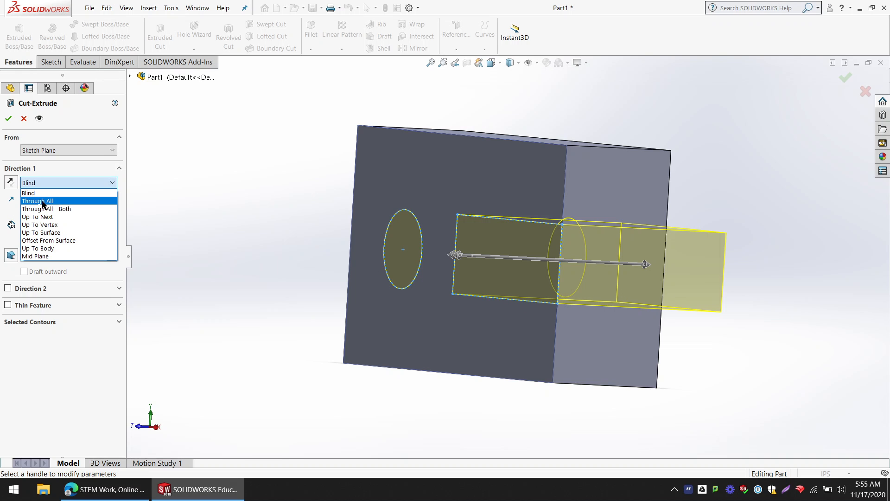
click(75, 202)
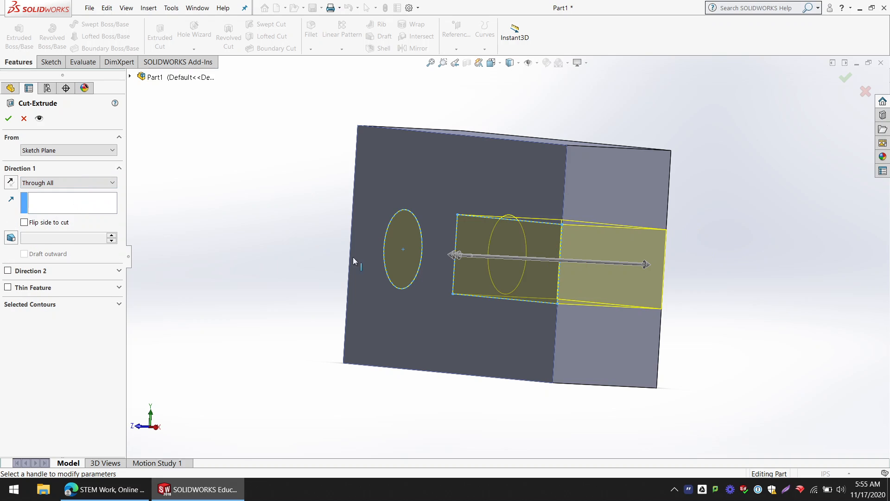
middle_drag(586, 239, 547, 234)
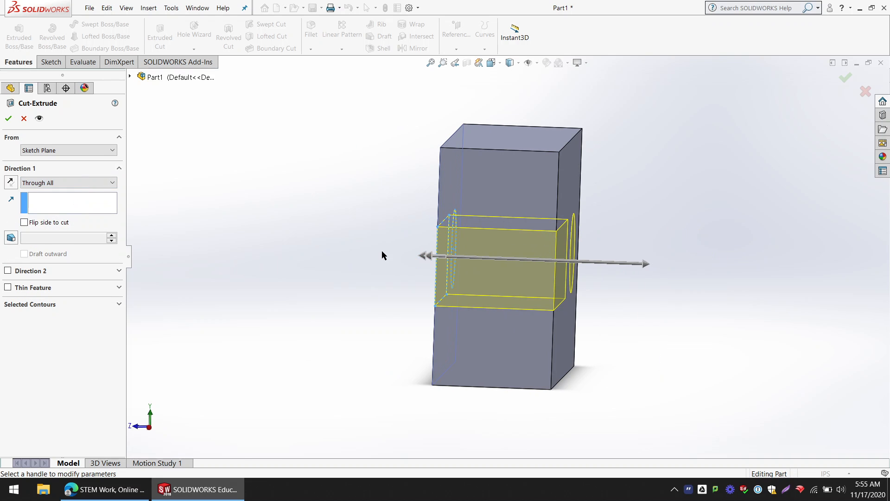
middle_drag(382, 255, 356, 246)
click(106, 182)
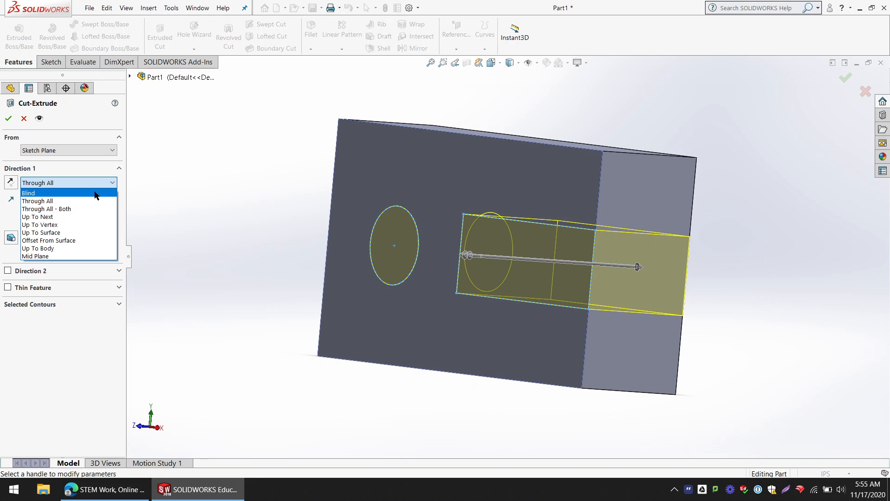
click(65, 192)
Step: Reduce the cut's blind depth in increments to about 0.86 in
middle_drag(272, 220, 159, 257)
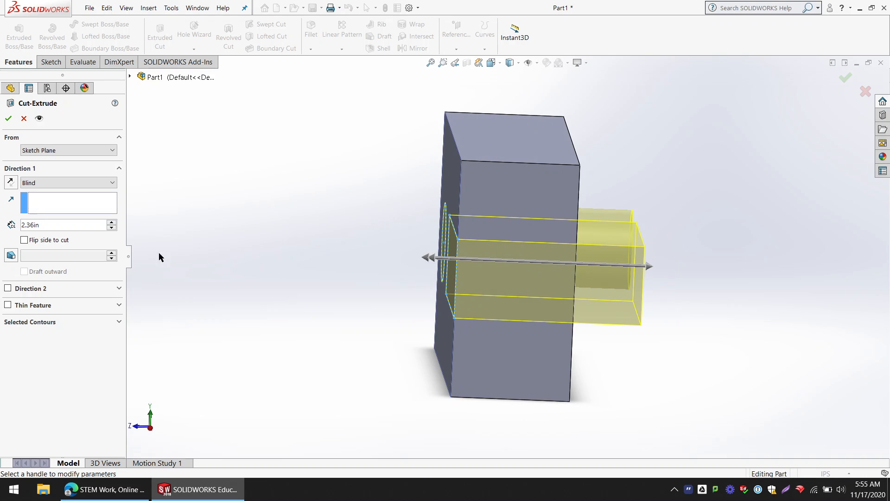
click(115, 227)
click(114, 227)
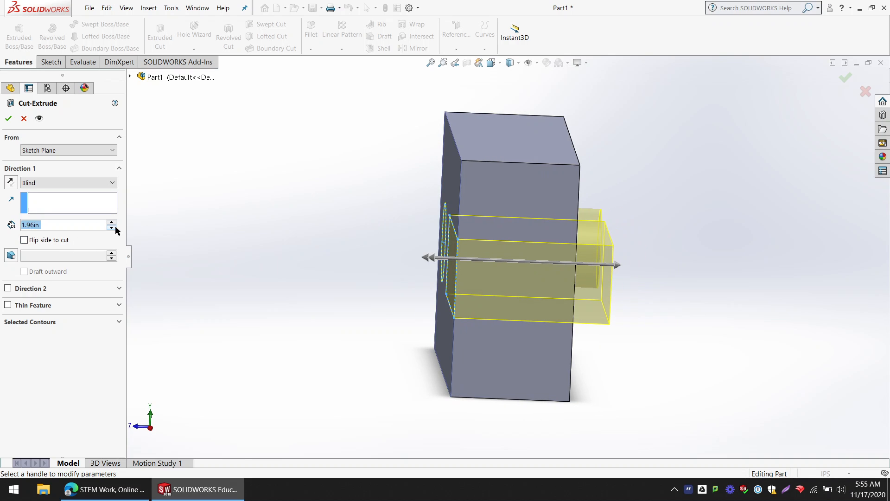
click(115, 227)
click(114, 227)
click(111, 227)
click(112, 227)
click(111, 227)
click(111, 227)
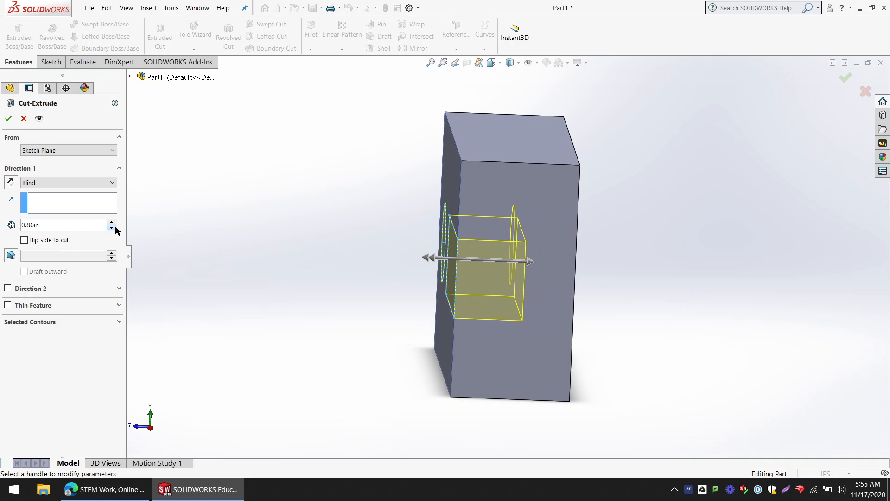
click(111, 227)
Step: Extend the cut's blind depth to 1.99 in, past the block's back face, and complete the cut
middle_drag(196, 246, 471, 259)
drag(527, 260, 621, 263)
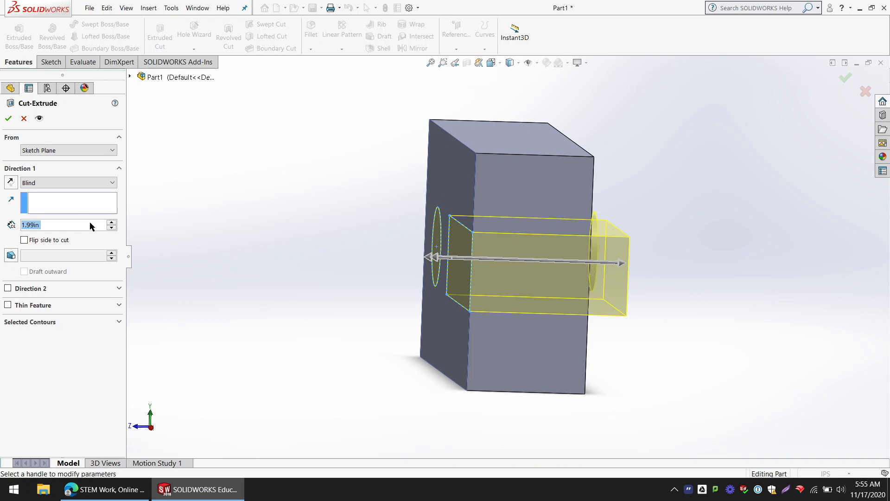
key(Return)
middle_drag(316, 204, 354, 197)
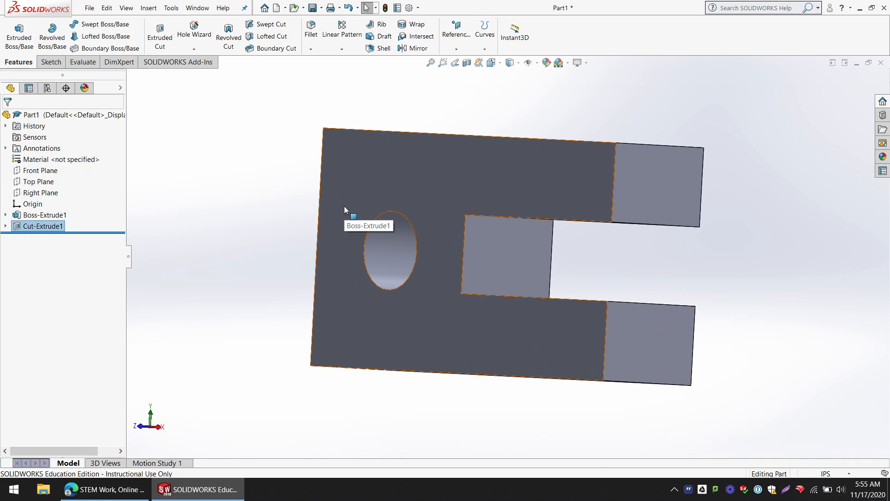